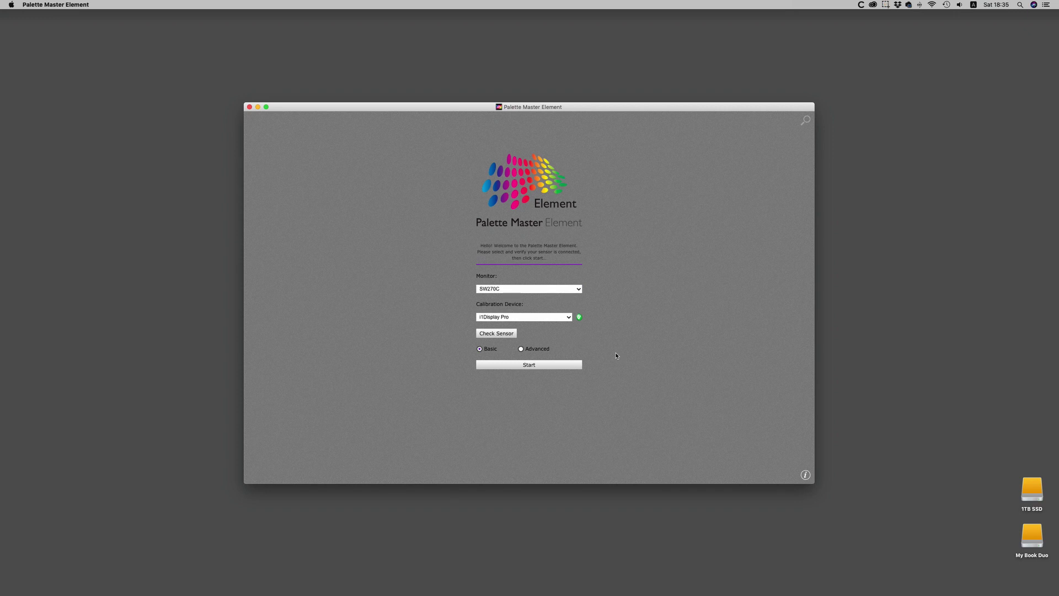
# Step: Review the available monitors and calibration devices, keeping SW270C and i1Display Pro selected
pyautogui.click(535, 291)
pyautogui.click(537, 291)
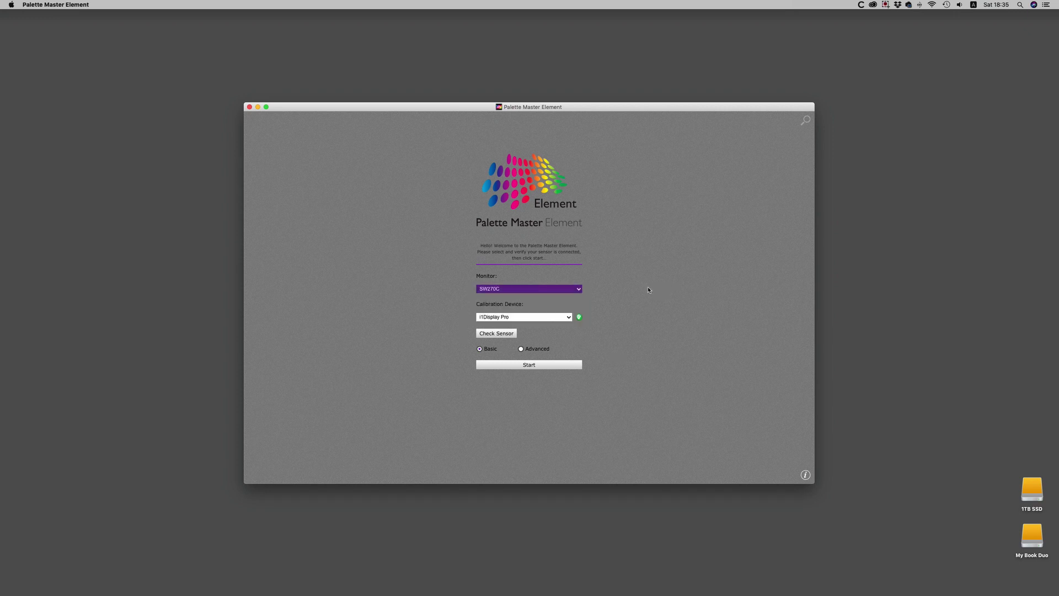
pyautogui.click(573, 292)
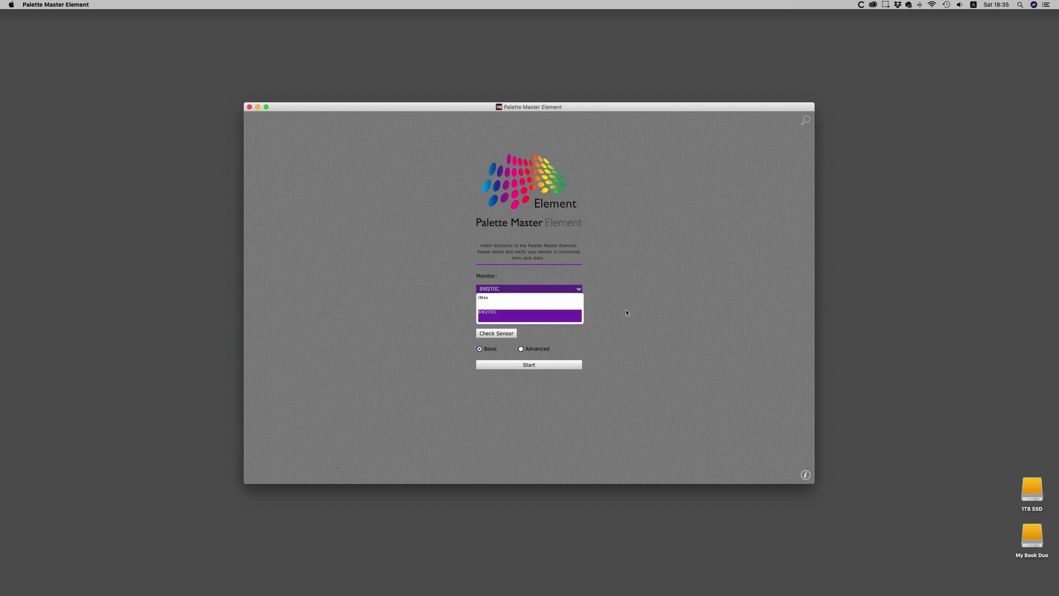
pyautogui.click(630, 312)
pyautogui.click(558, 317)
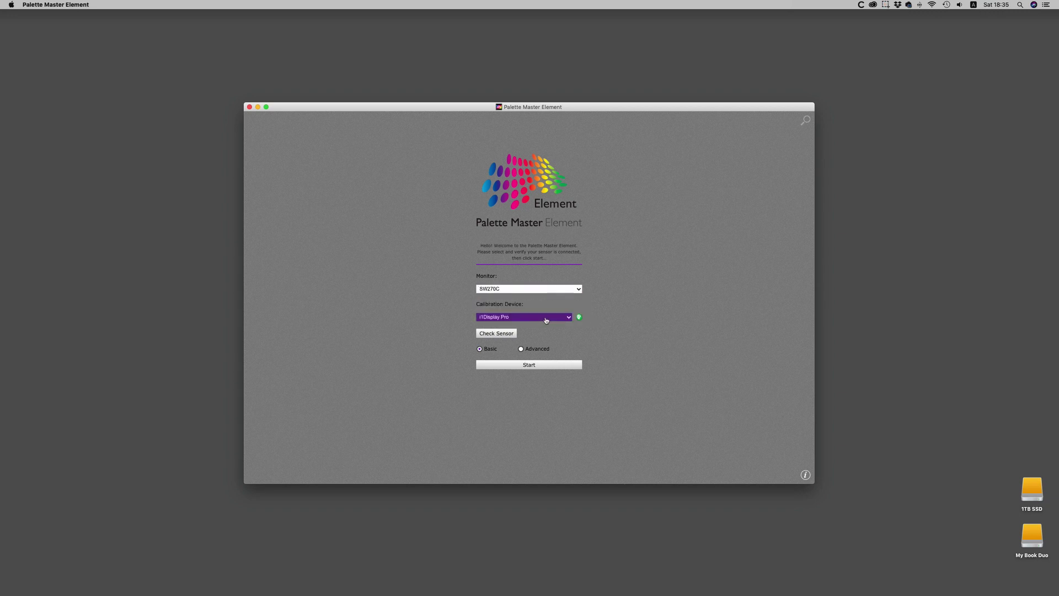
pyautogui.click(549, 318)
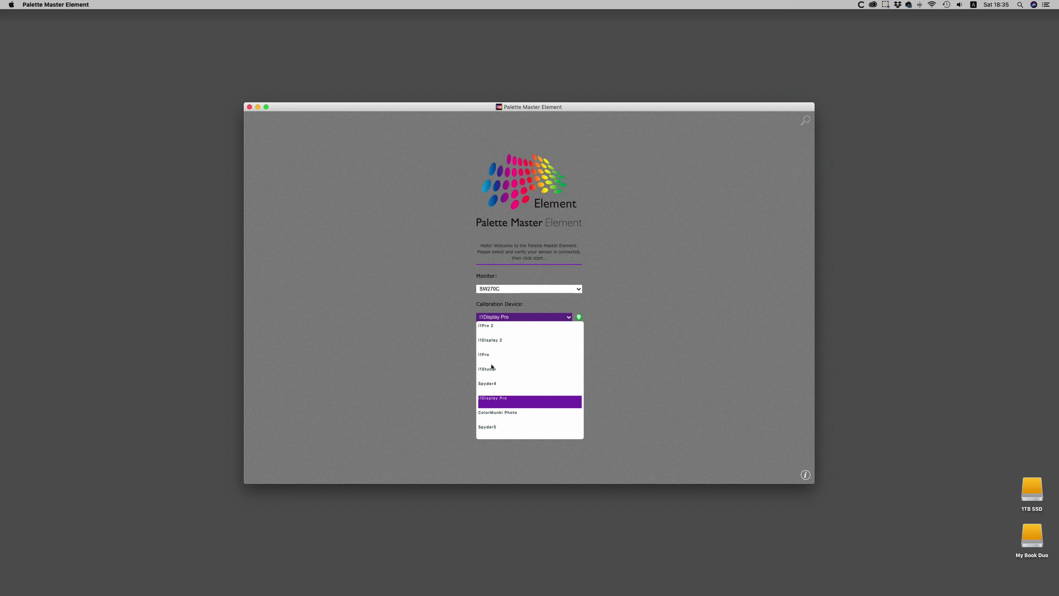
pyautogui.click(622, 313)
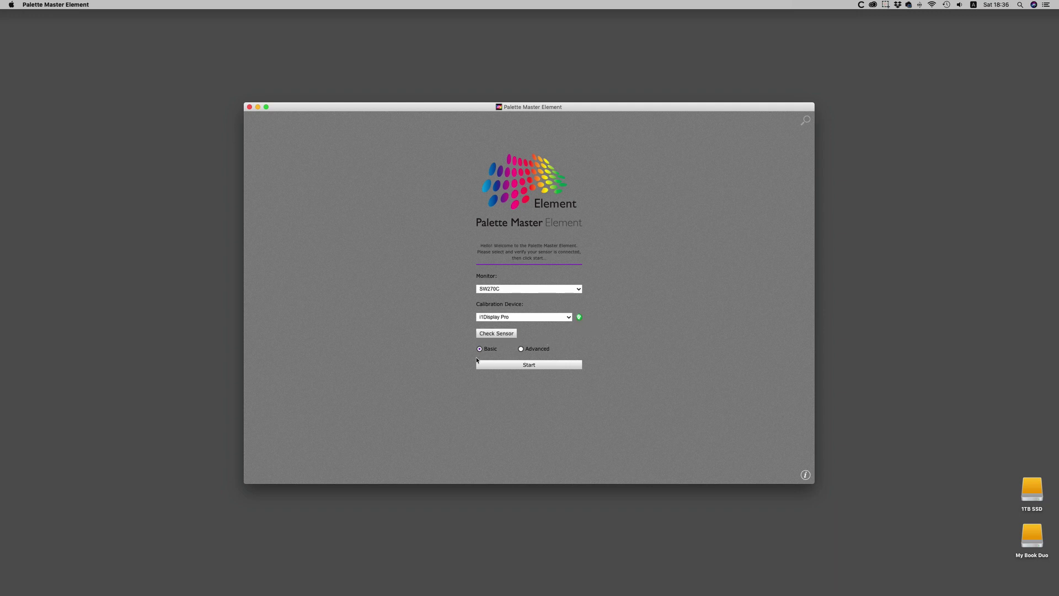
# Step: Start the calibration in Advanced mode and proceed with the Profiling workflow to the display settings
pyautogui.click(521, 349)
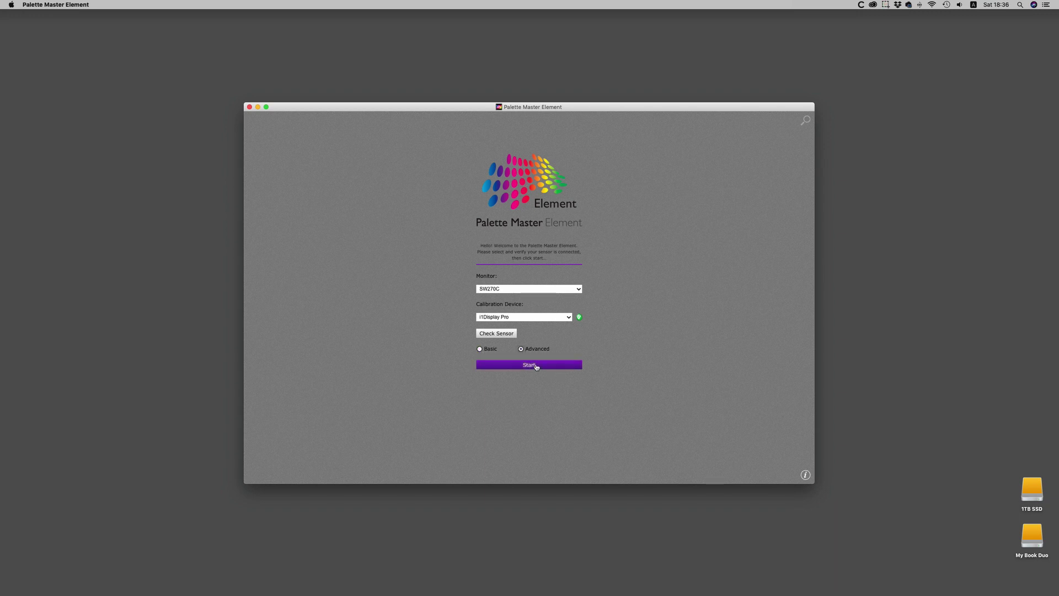
pyautogui.click(536, 366)
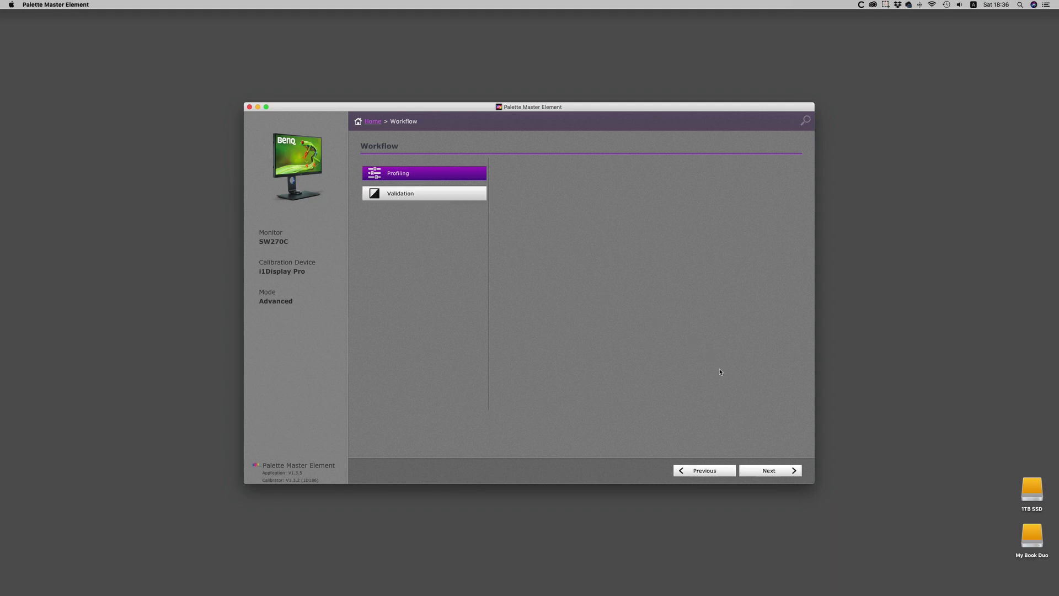
pyautogui.click(774, 470)
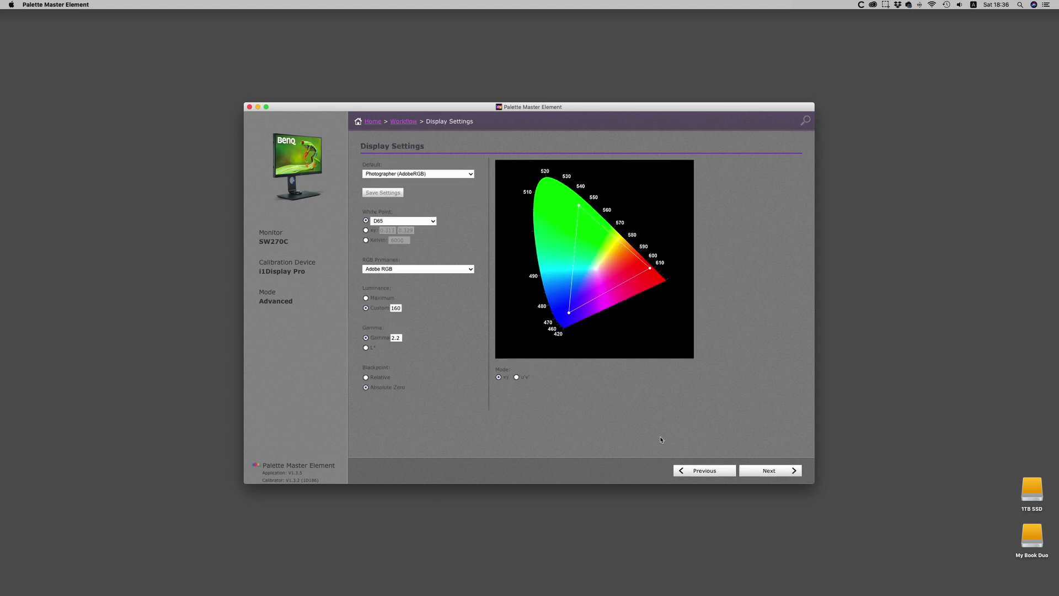
# Step: Review the default display presets and the white point choices, keeping Photographer (AdobeRGB) and D65
pyautogui.click(435, 175)
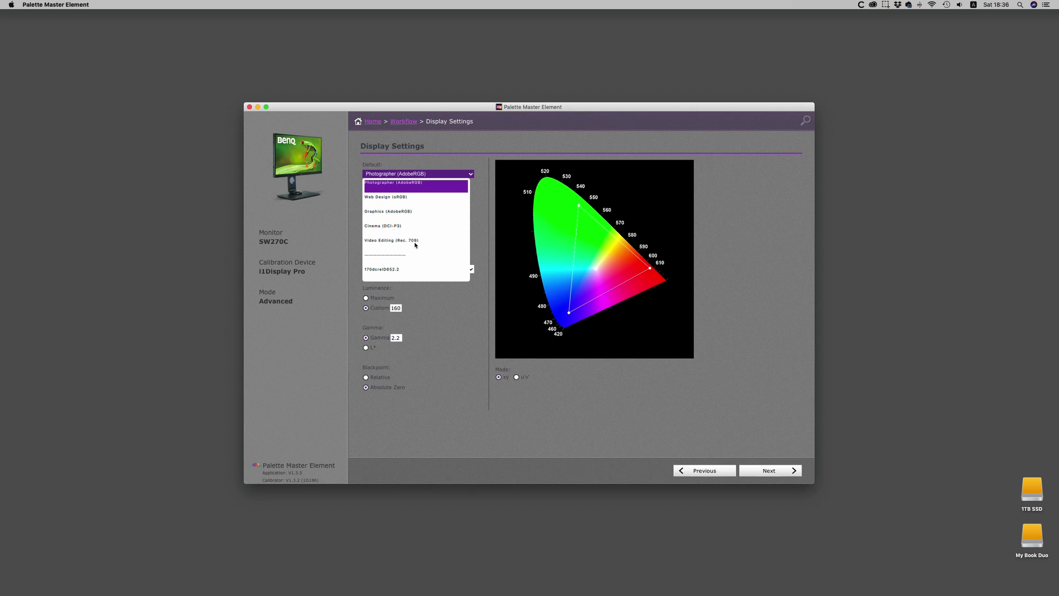
pyautogui.click(451, 333)
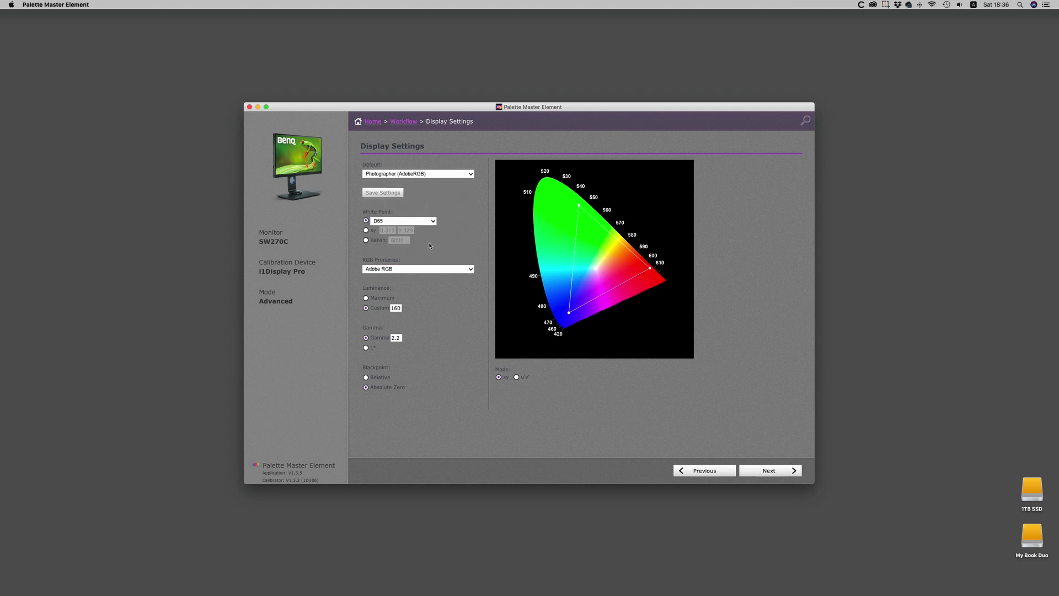
pyautogui.click(400, 225)
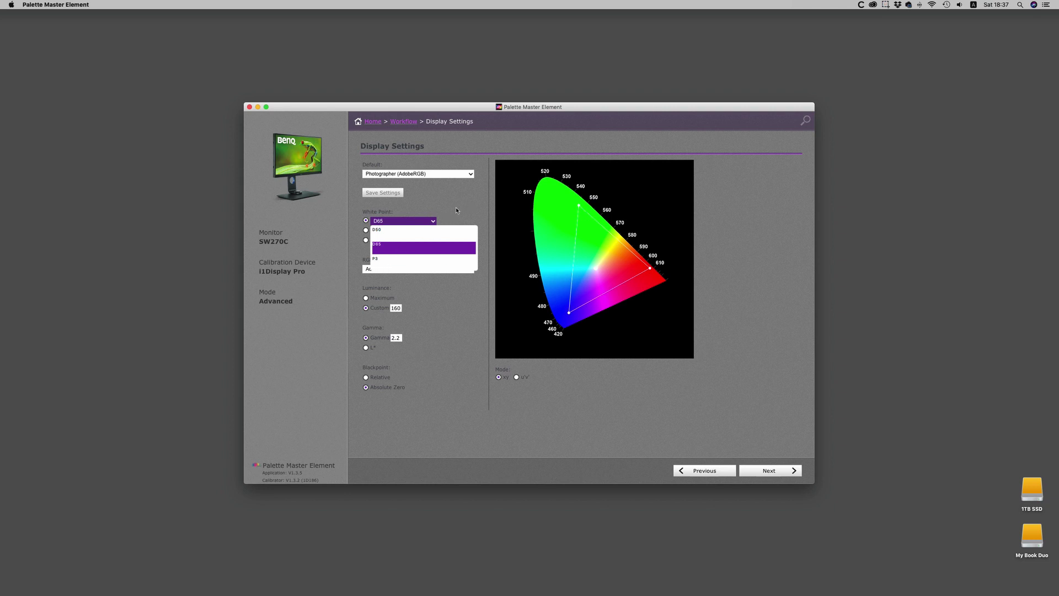
pyautogui.click(381, 245)
# Step: Try the xy and Kelvin white point options, and return the white point to D65
pyautogui.click(366, 231)
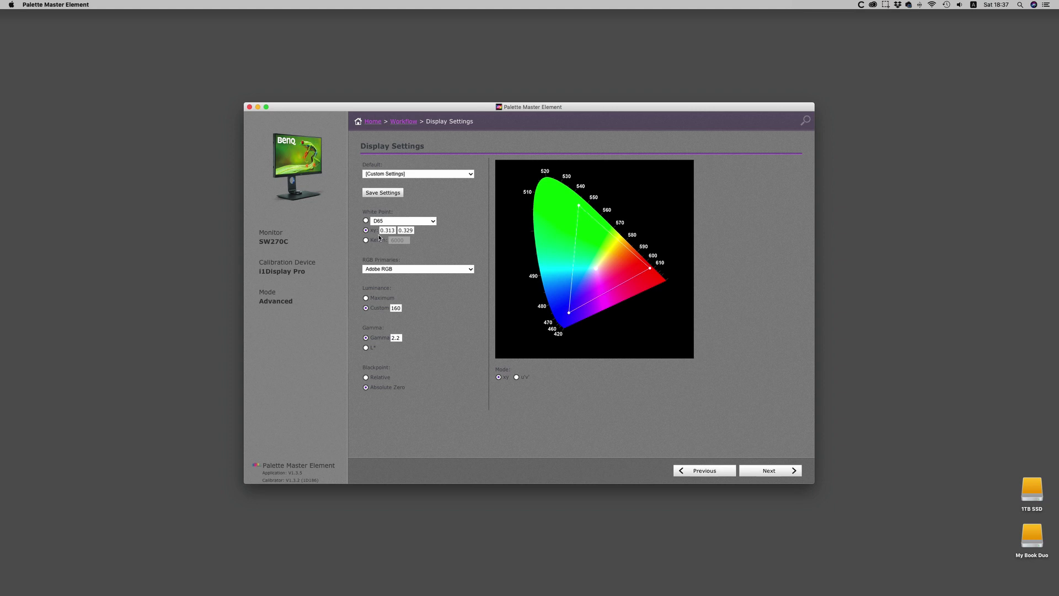
pyautogui.click(366, 240)
pyautogui.click(407, 242)
pyautogui.click(366, 221)
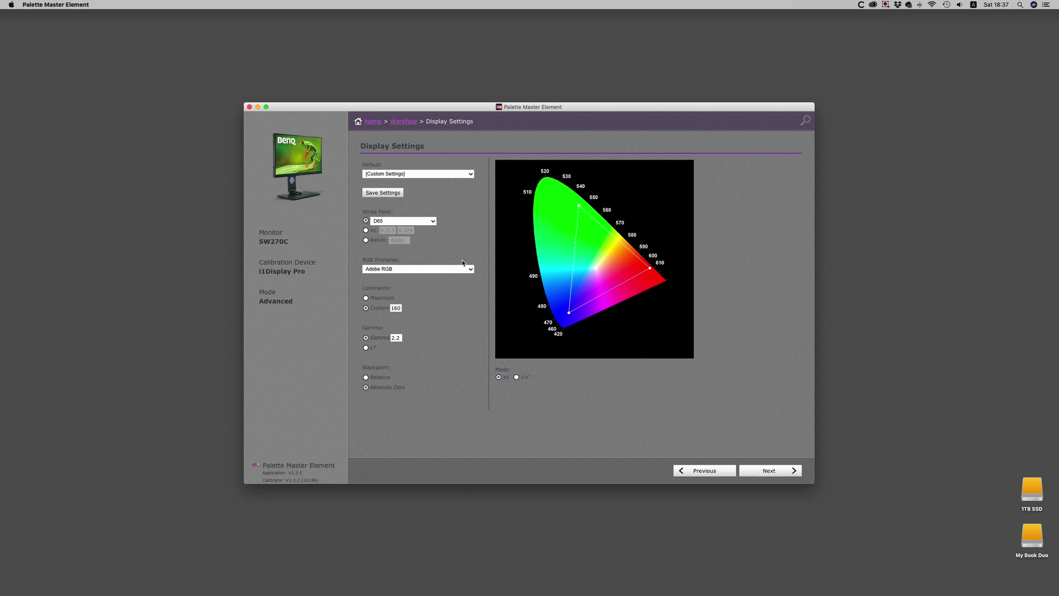
# Step: Keep Adobe RGB as the RGB primaries and set the custom luminance to 120
pyautogui.click(410, 270)
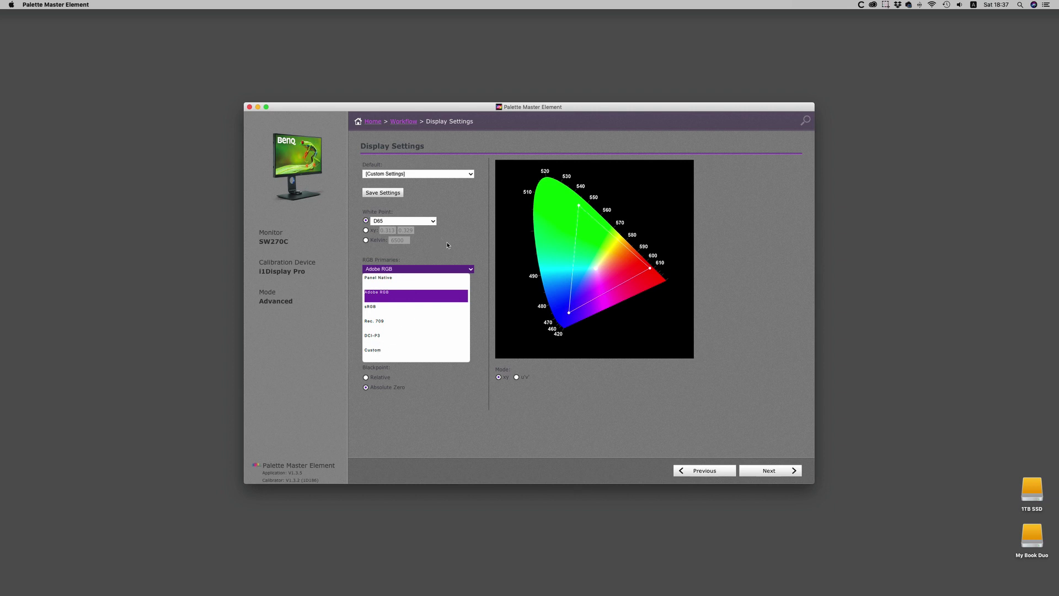
pyautogui.click(427, 261)
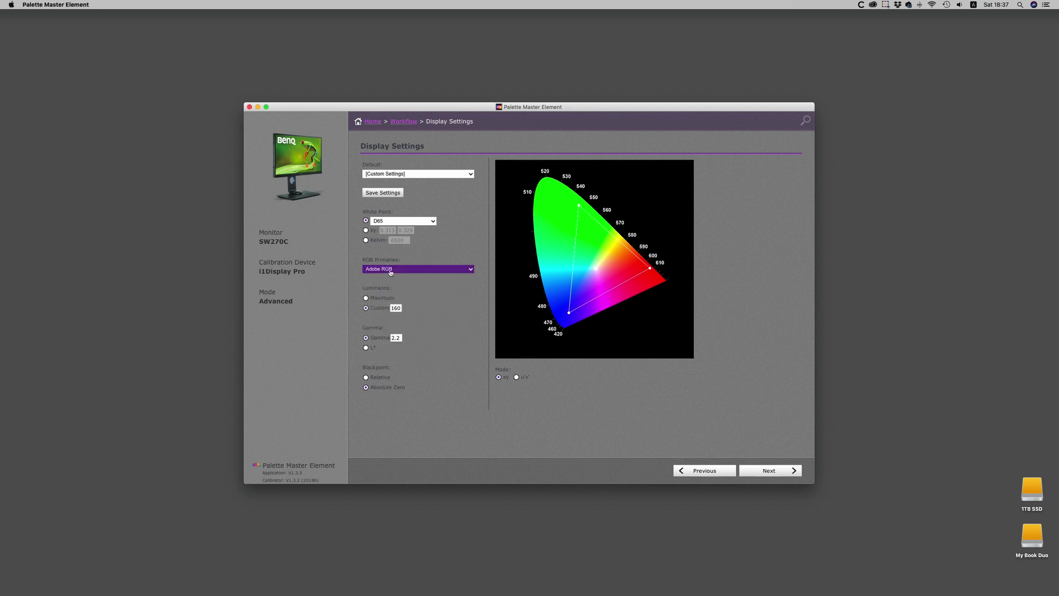
pyautogui.click(401, 310)
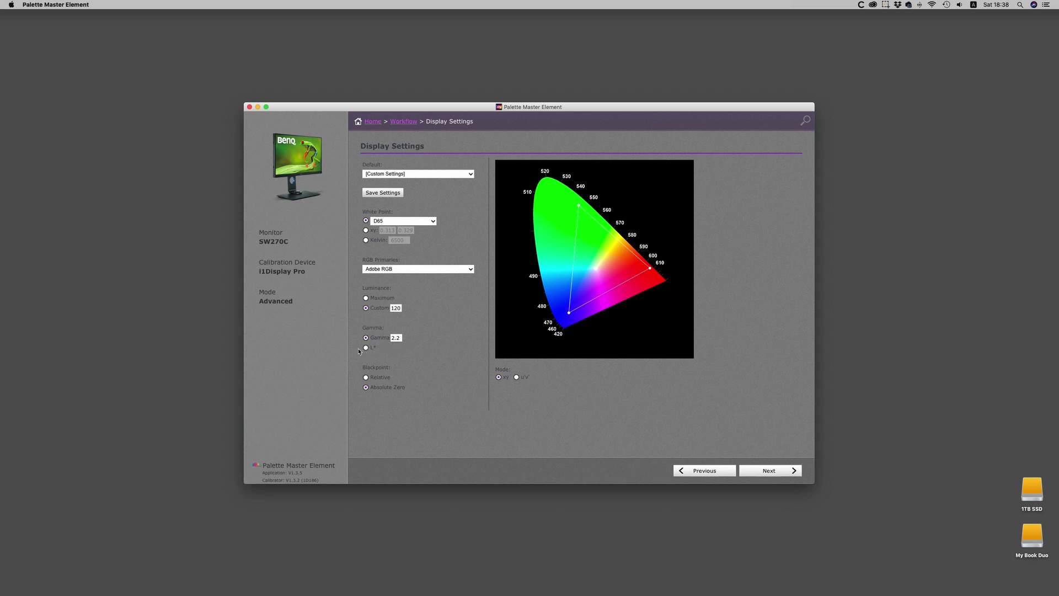
# Step: Try the alternative gamma, blackpoint and diagram mode options, returning to Gamma 2.2, Absolute Zero and xy
pyautogui.click(366, 348)
pyautogui.click(366, 338)
pyautogui.click(367, 378)
pyautogui.click(366, 388)
pyautogui.click(517, 378)
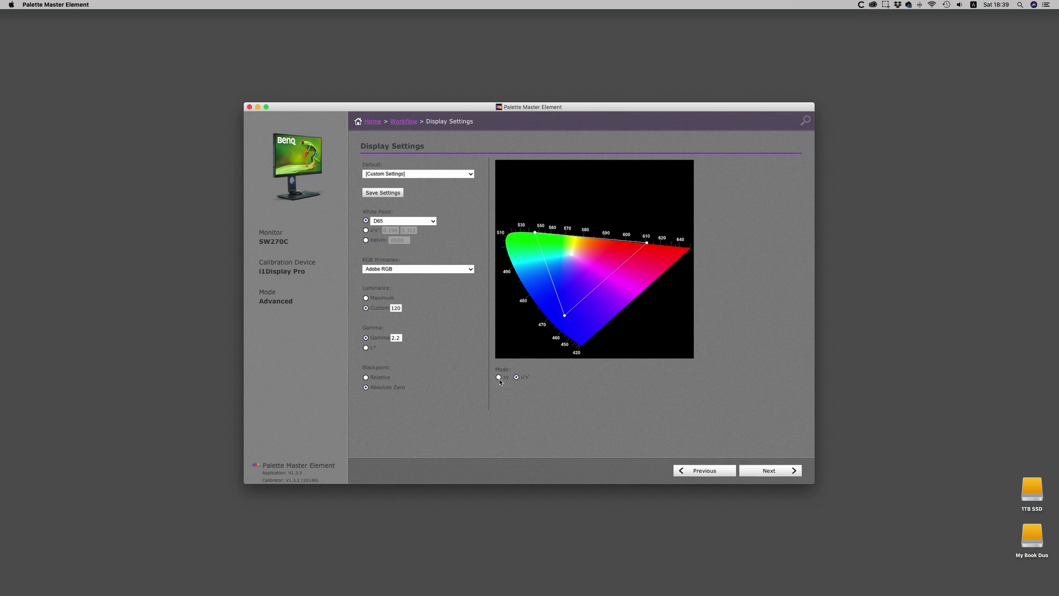
pyautogui.click(499, 377)
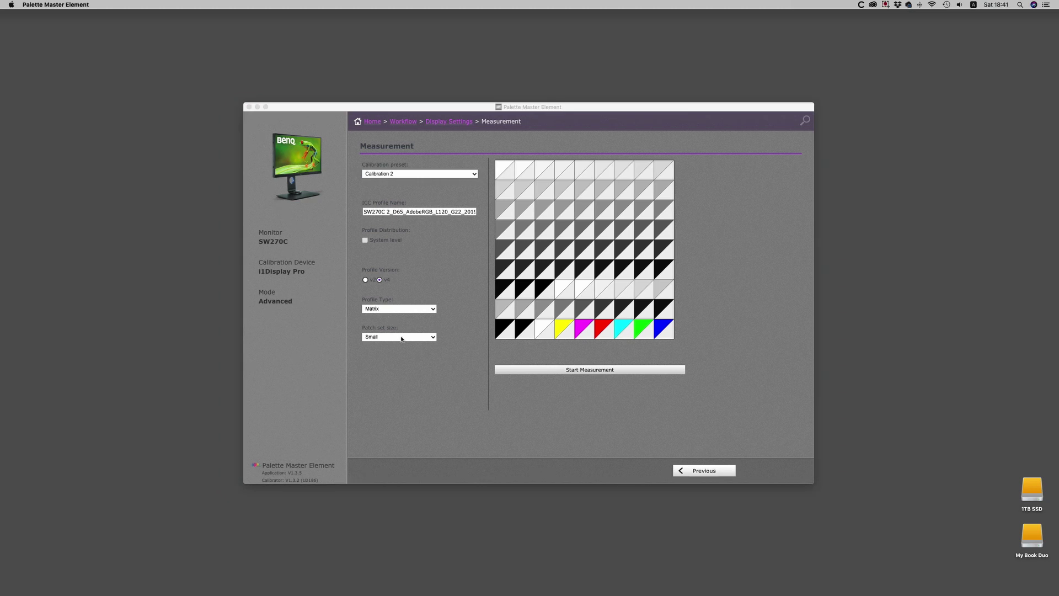
# Step: Preview the Medium patch set, and set the patch set size to Large
pyautogui.click(401, 338)
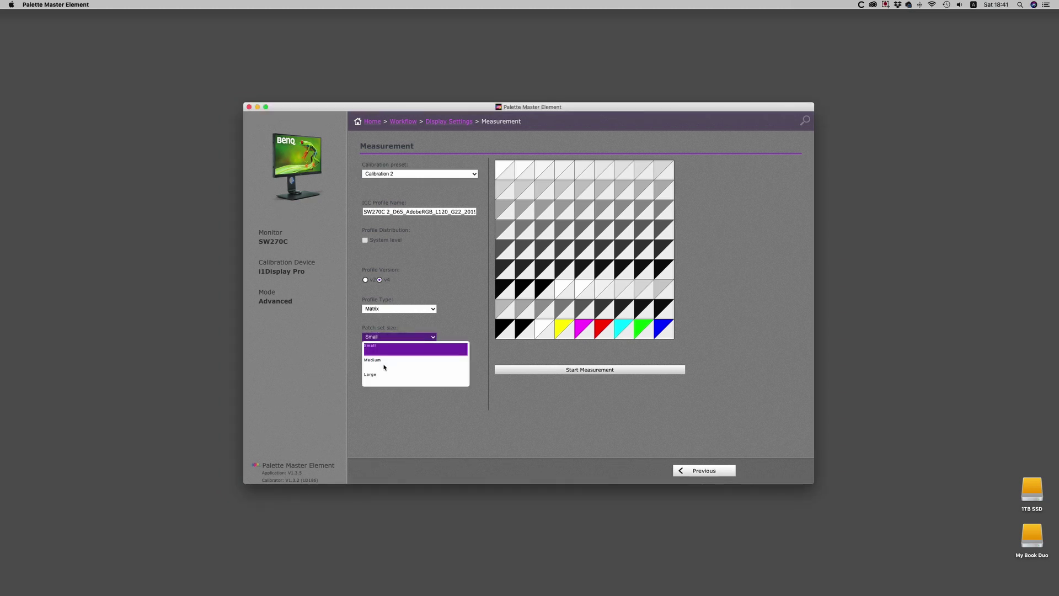
pyautogui.click(379, 361)
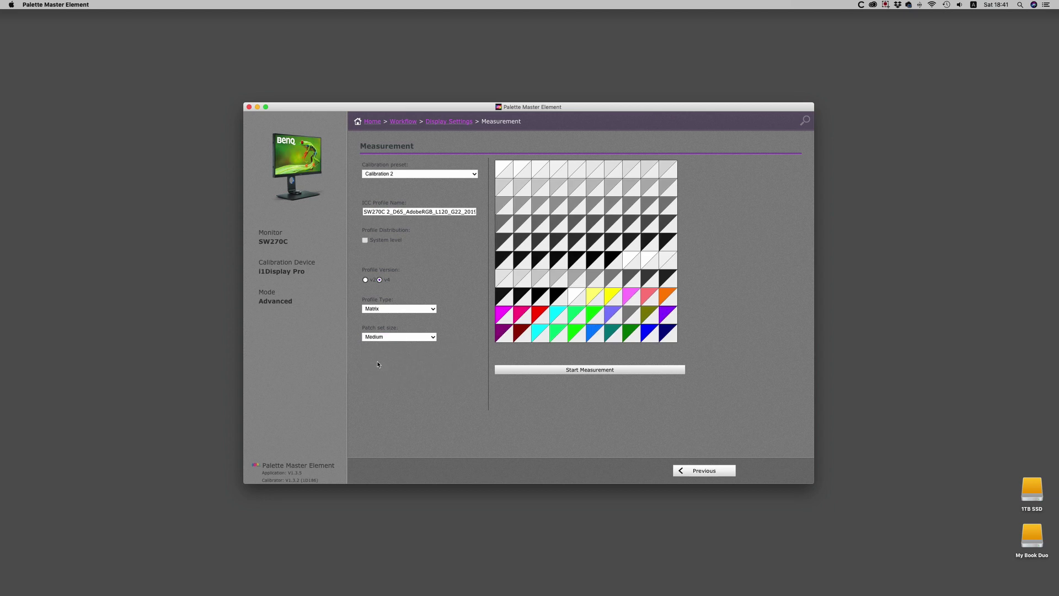
pyautogui.click(411, 339)
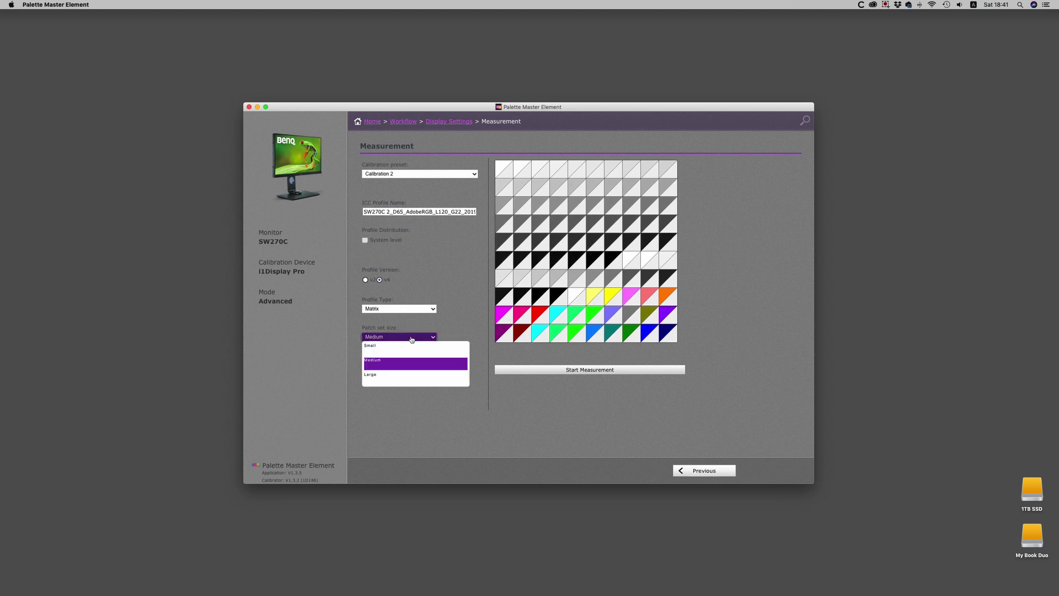
pyautogui.click(372, 378)
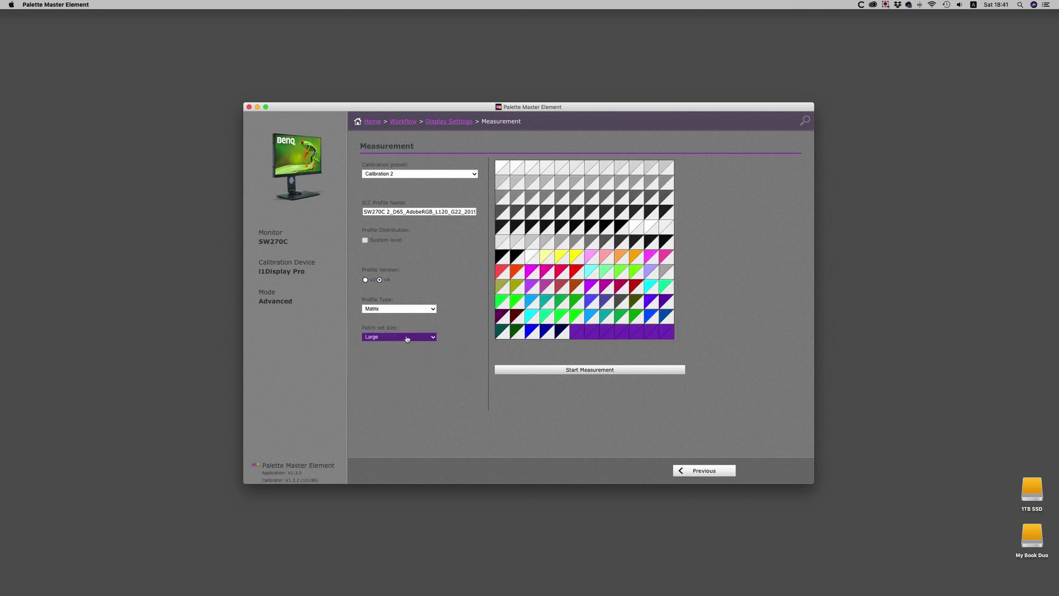
# Step: Start the display measurement, dismissing the calibrator cover error, and run it with the target window centred under the calibrator
pyautogui.click(584, 370)
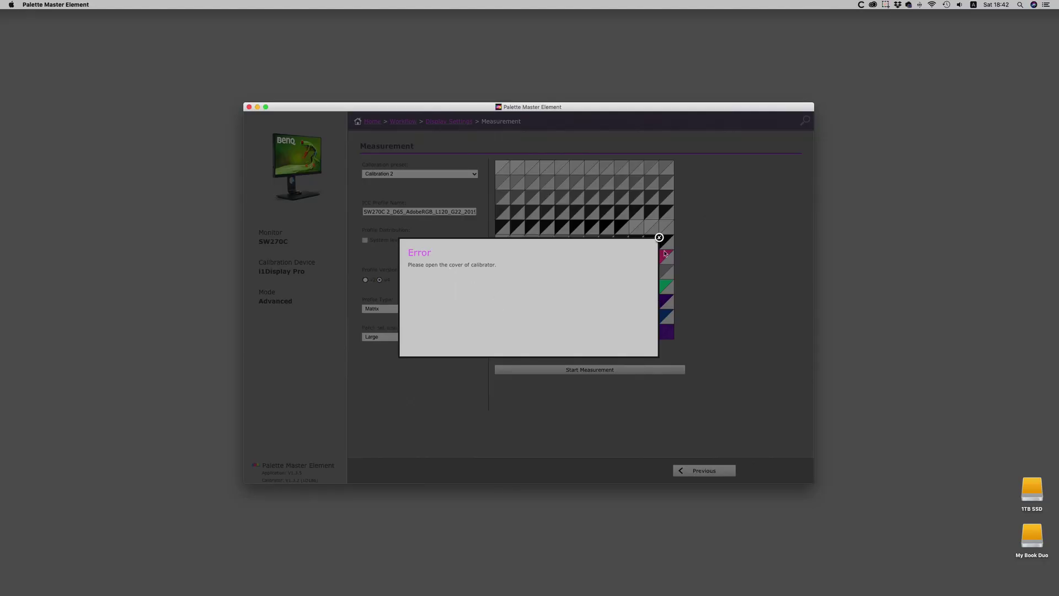
pyautogui.click(659, 238)
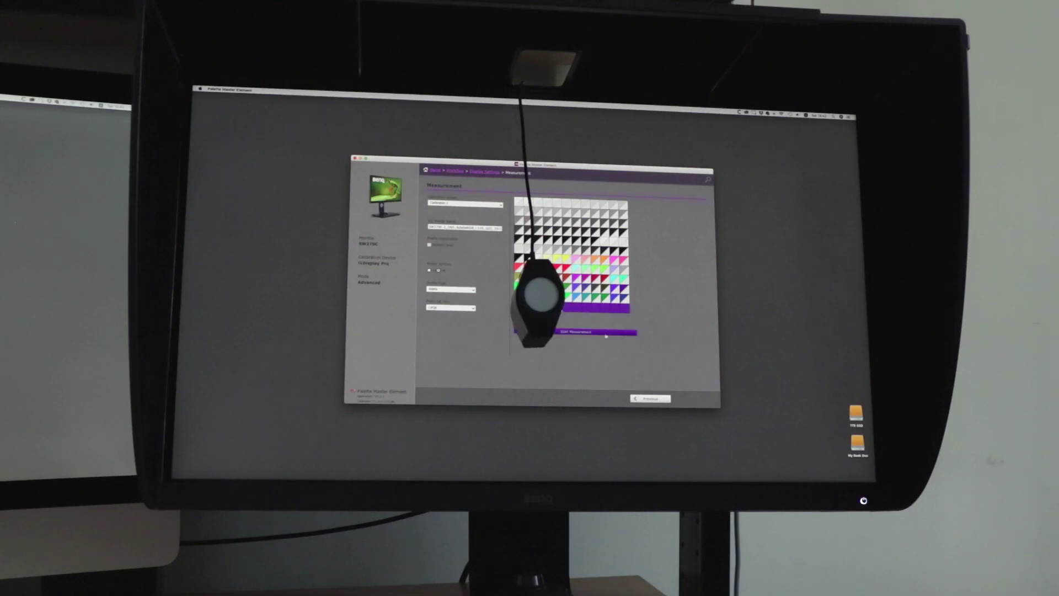
pyautogui.click(606, 333)
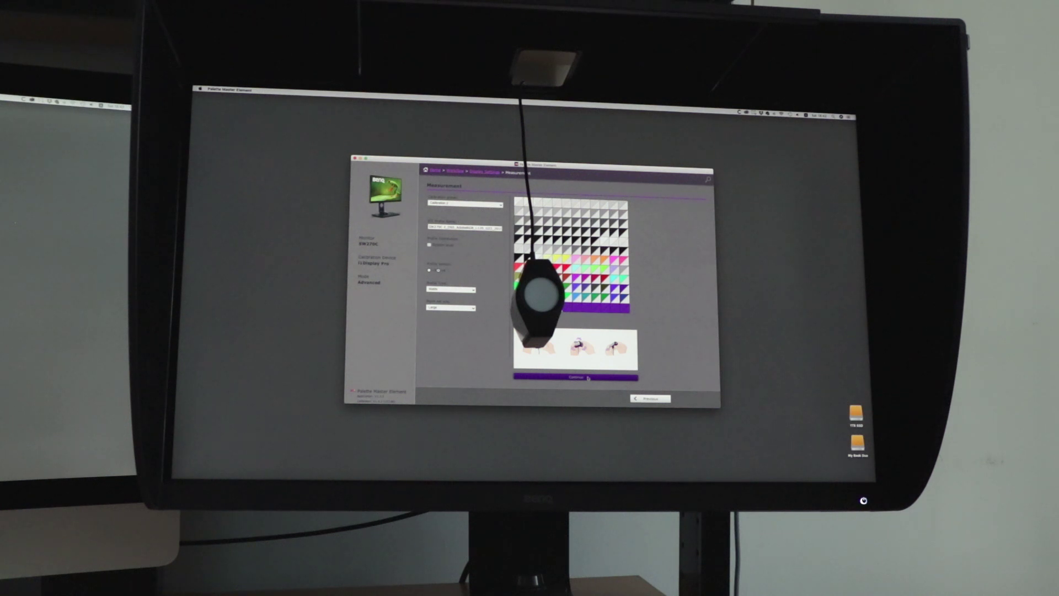
pyautogui.click(588, 378)
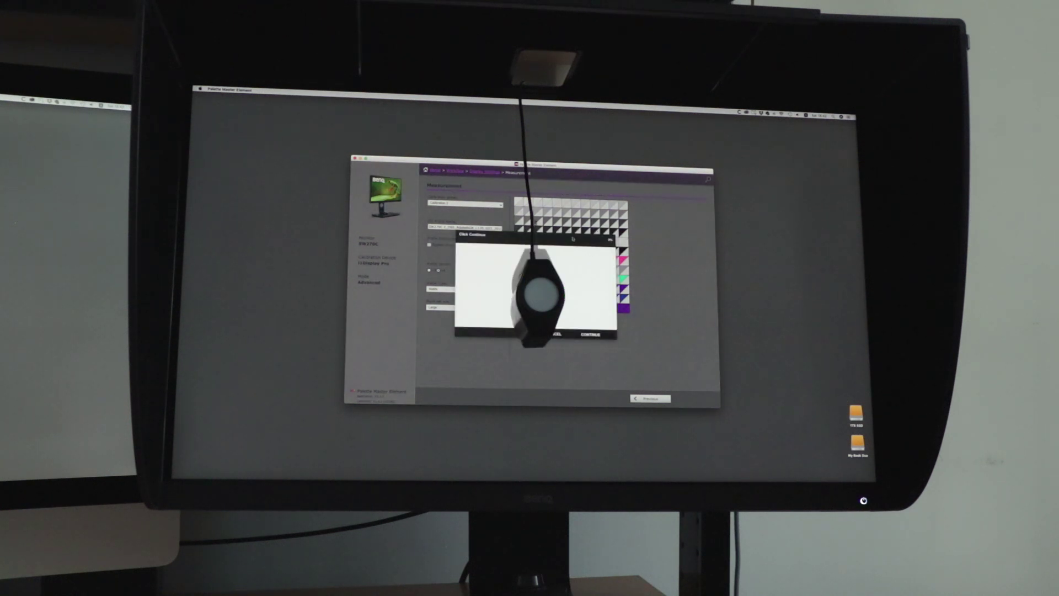
pyautogui.moveTo(575, 239); pyautogui.dragTo(574, 265)
pyautogui.moveTo(578, 168); pyautogui.dragTo(708, 219)
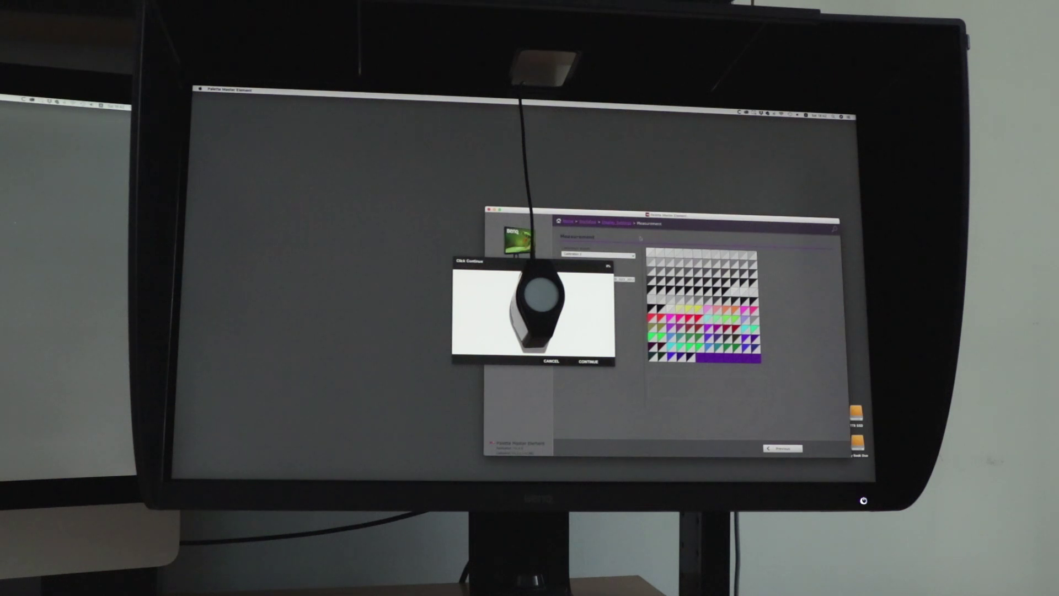
pyautogui.click(588, 361)
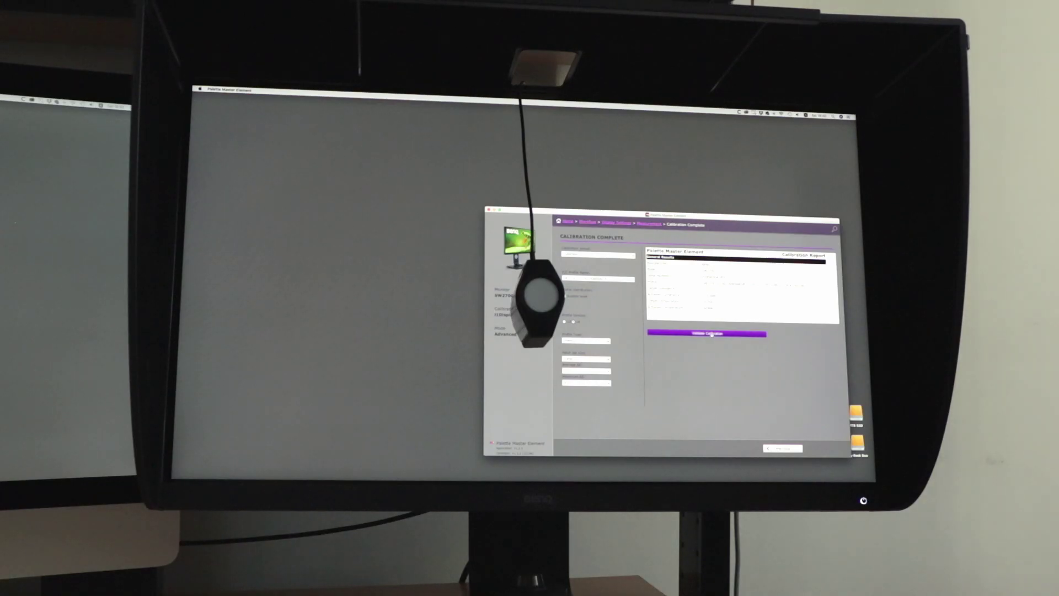
# Step: Validate the calibration with the measurement window centred under the calibrator
pyautogui.click(712, 333)
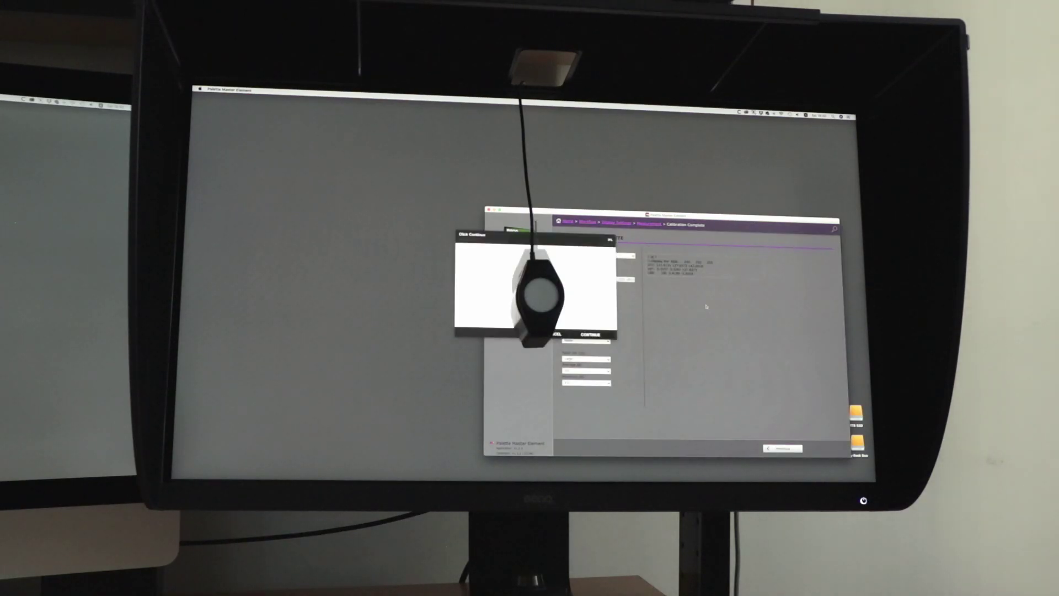
pyautogui.moveTo(583, 238); pyautogui.dragTo(578, 258)
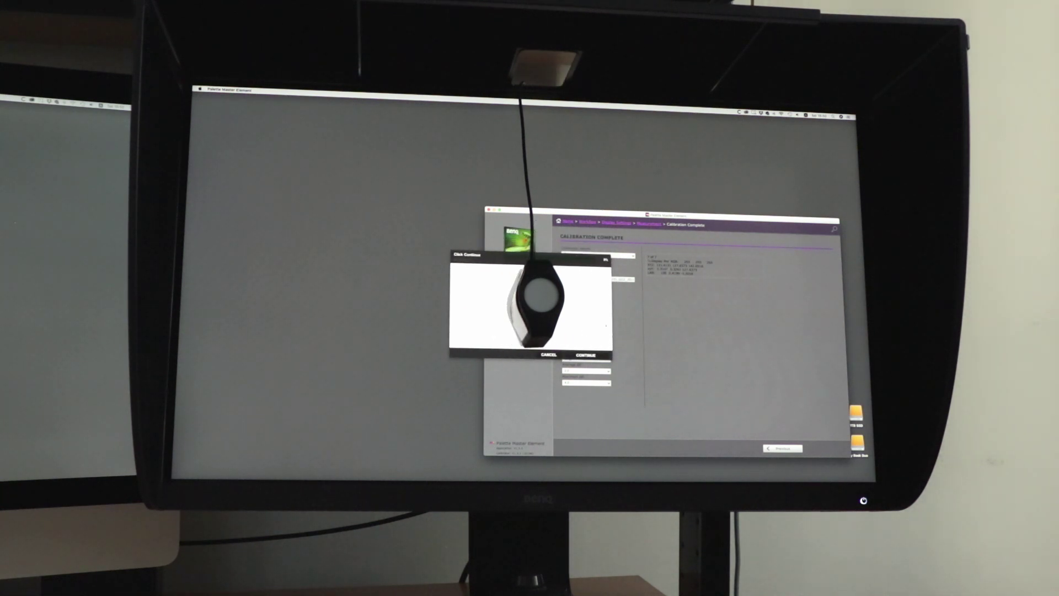
pyautogui.click(586, 354)
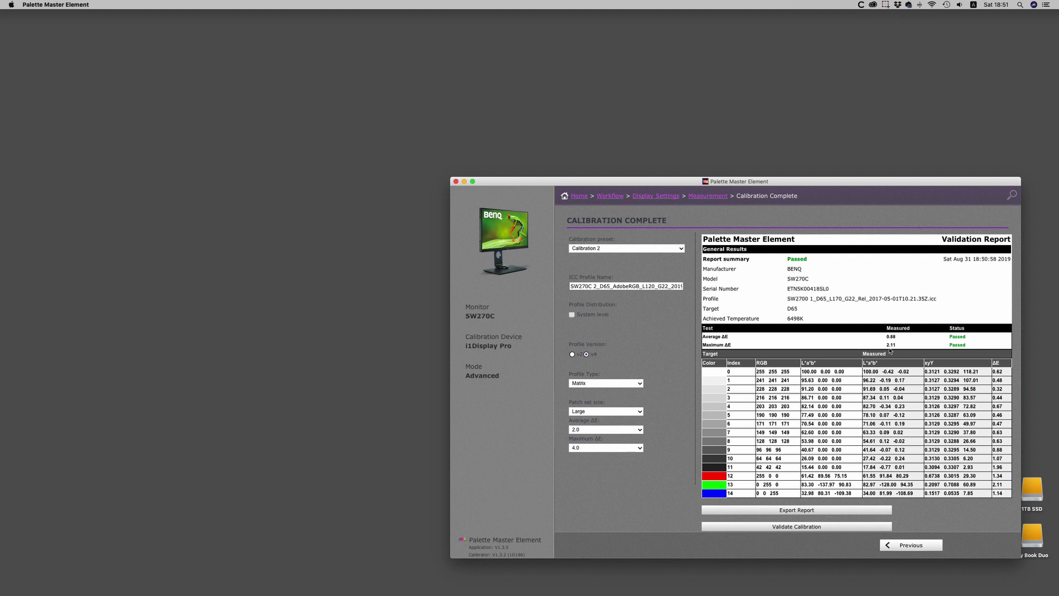
# Step: Export the validation report as an HTML file named "cal 2 270" and open the saved report
pyautogui.click(788, 510)
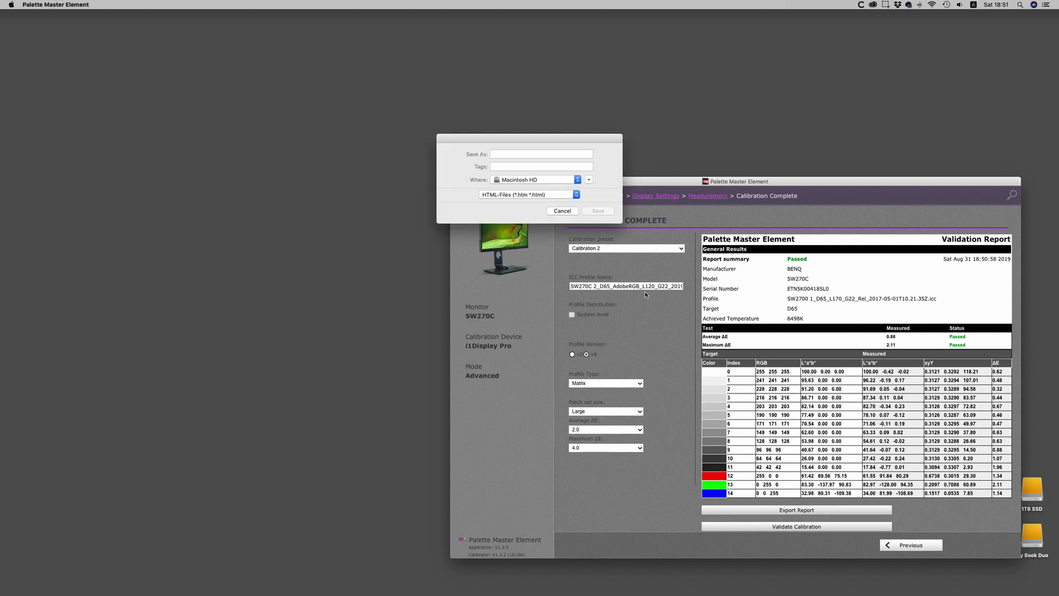
pyautogui.write('cal 2 270')
pyautogui.press('Return')
pyautogui.doubleClick(277, 213)
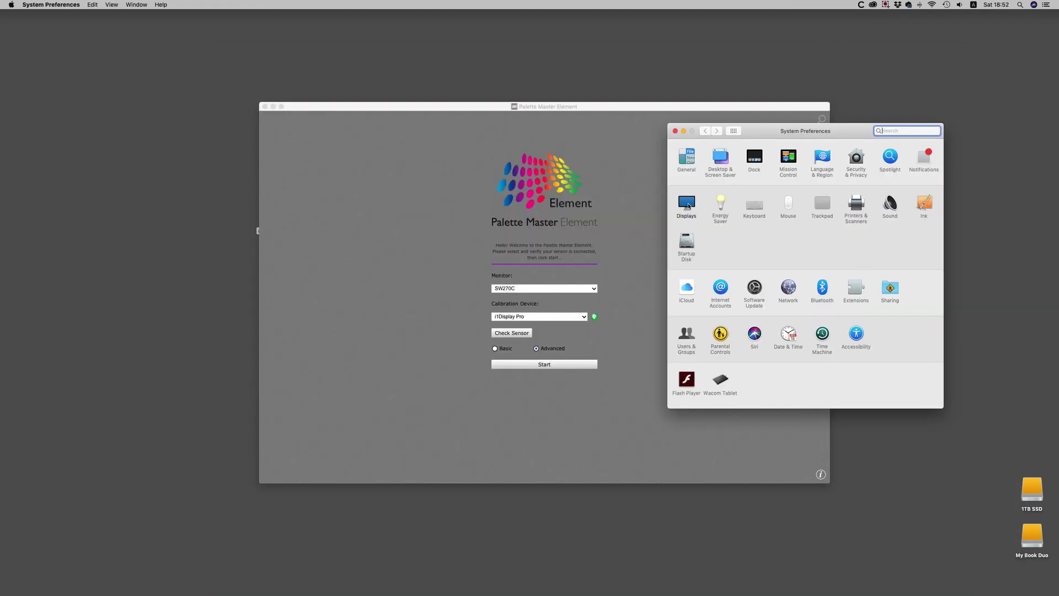
# Step: In System Preferences, open the Displays settings and close the Built-in Retina Display window
pyautogui.click(686, 204)
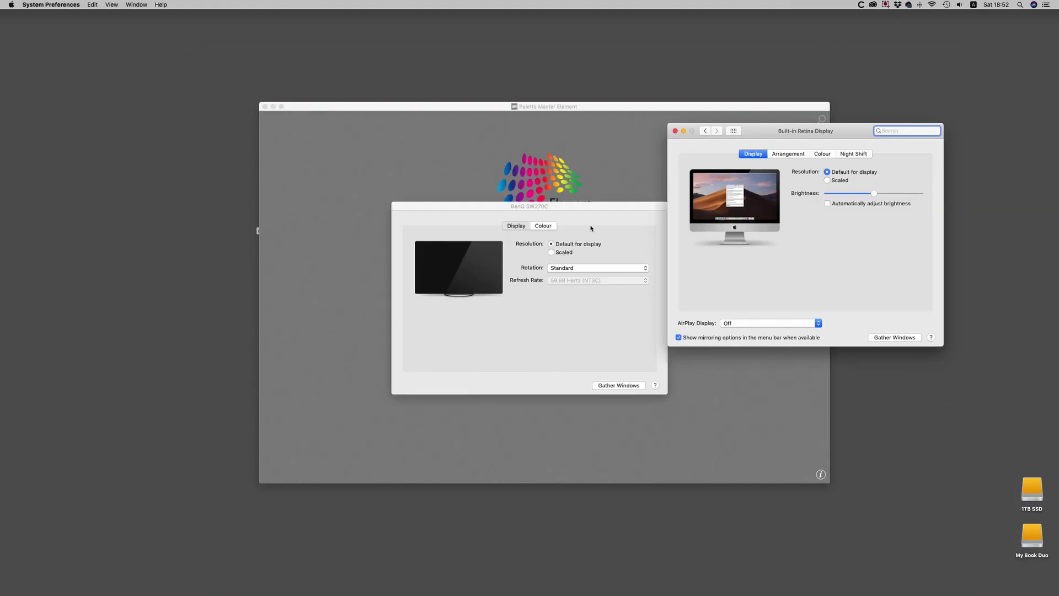
pyautogui.press('super+q')
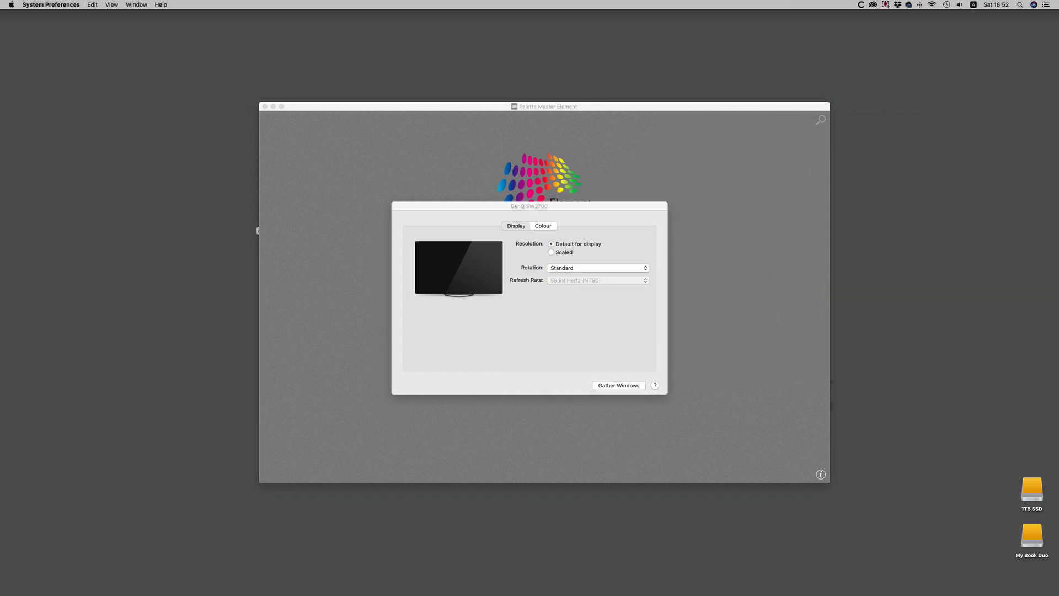
# Step: Open the selected SW270C 2_D65_AdobeRGB_L120_G22_2019-08-31T16 profile from the BenQ SW270C colour settings, then reposition and enlarge the profile window
pyautogui.click(564, 207)
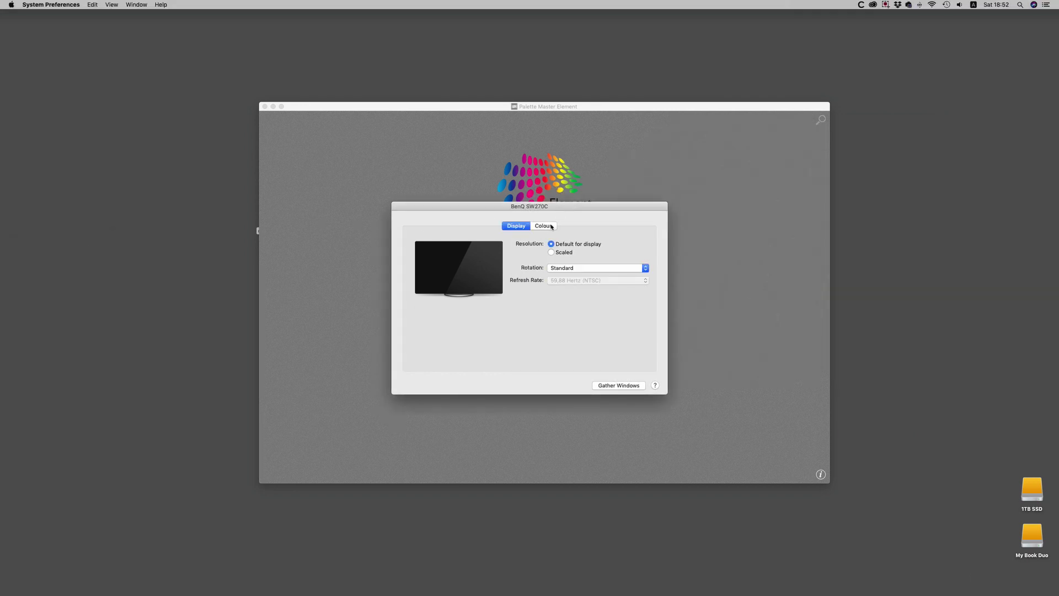
pyautogui.click(545, 226)
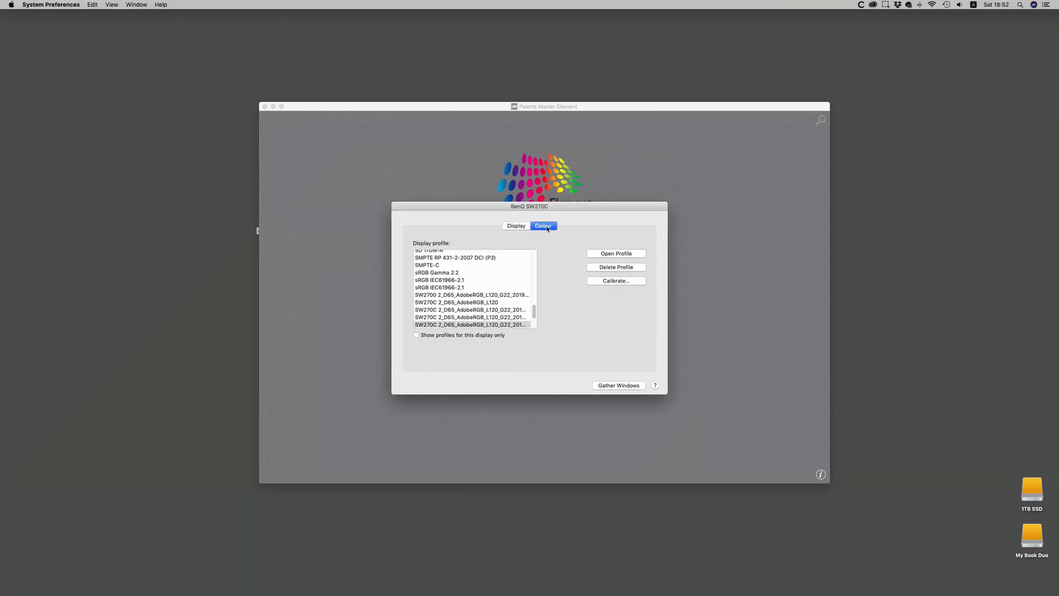
pyautogui.click(508, 325)
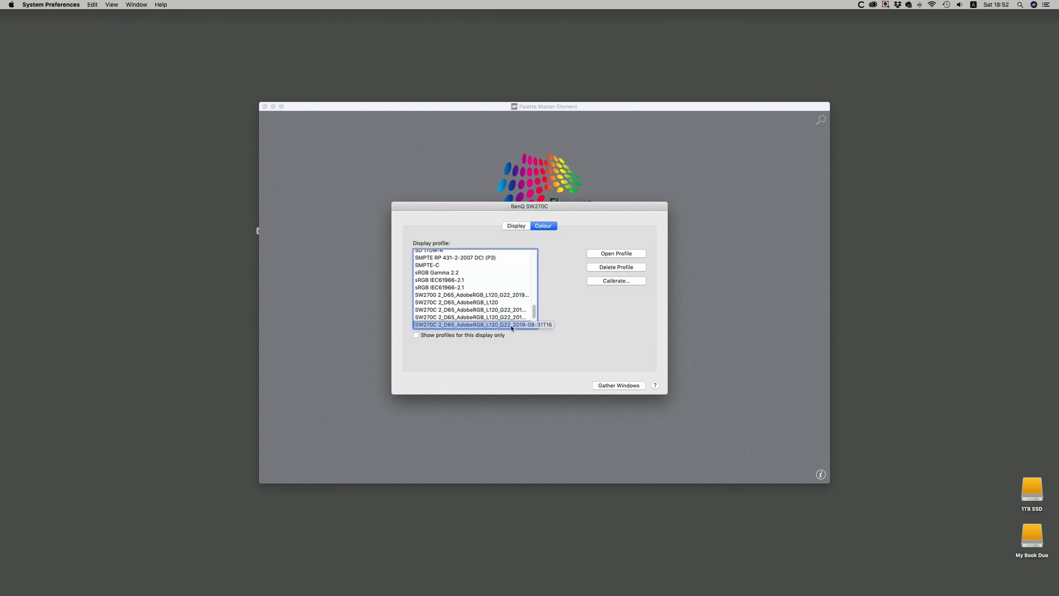
pyautogui.click(616, 254)
pyautogui.moveTo(326, 297); pyautogui.dragTo(366, 116)
pyautogui.moveTo(448, 322); pyautogui.dragTo(529, 459)
# Step: Inspect the profile's Chromatic adaptation matrix and Apple display video card table tags
pyautogui.scroll(-5, 351, 130)
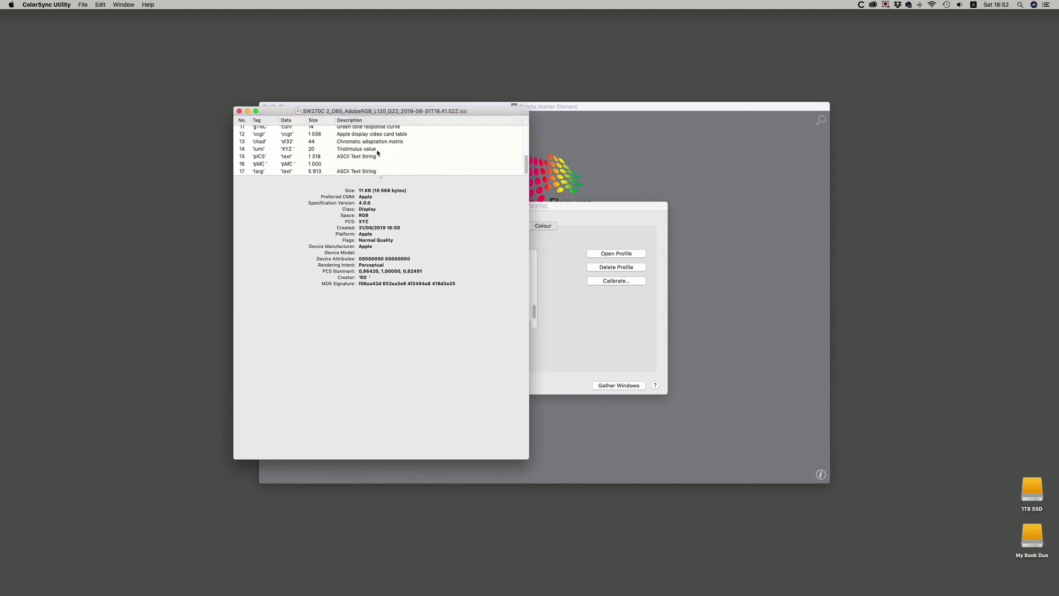
pyautogui.click(367, 146)
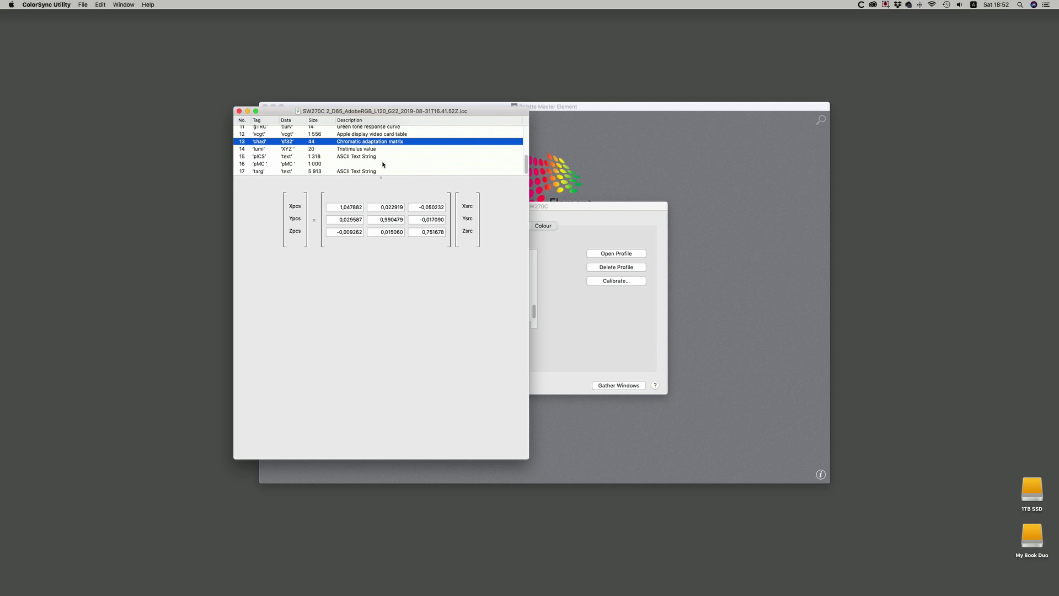
pyautogui.click(375, 134)
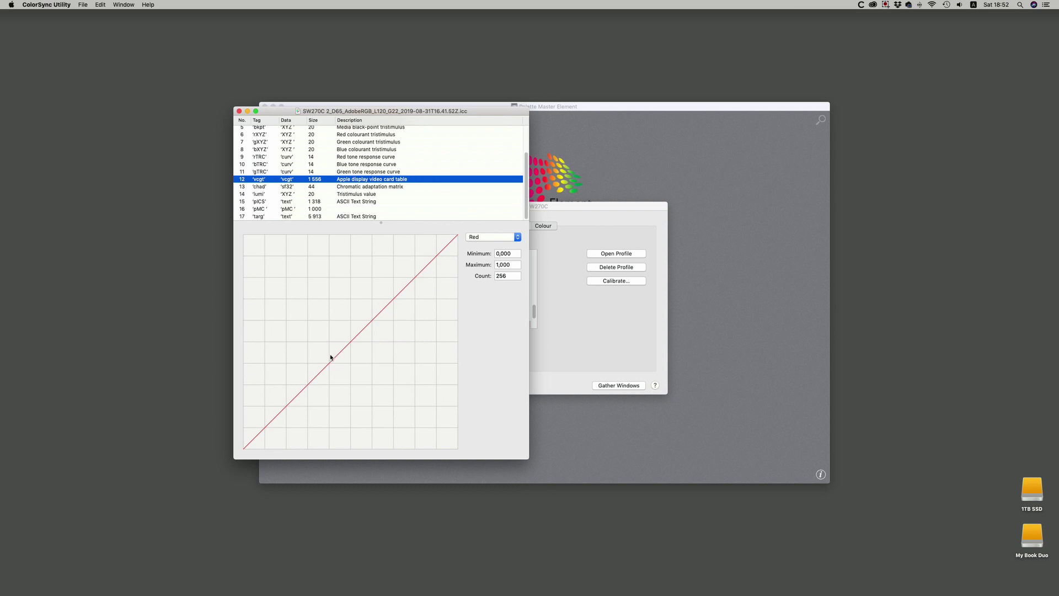
# Step: Examine the video card table's Green and Blue channel curves and close the profile window
pyautogui.click(492, 238)
pyautogui.click(493, 246)
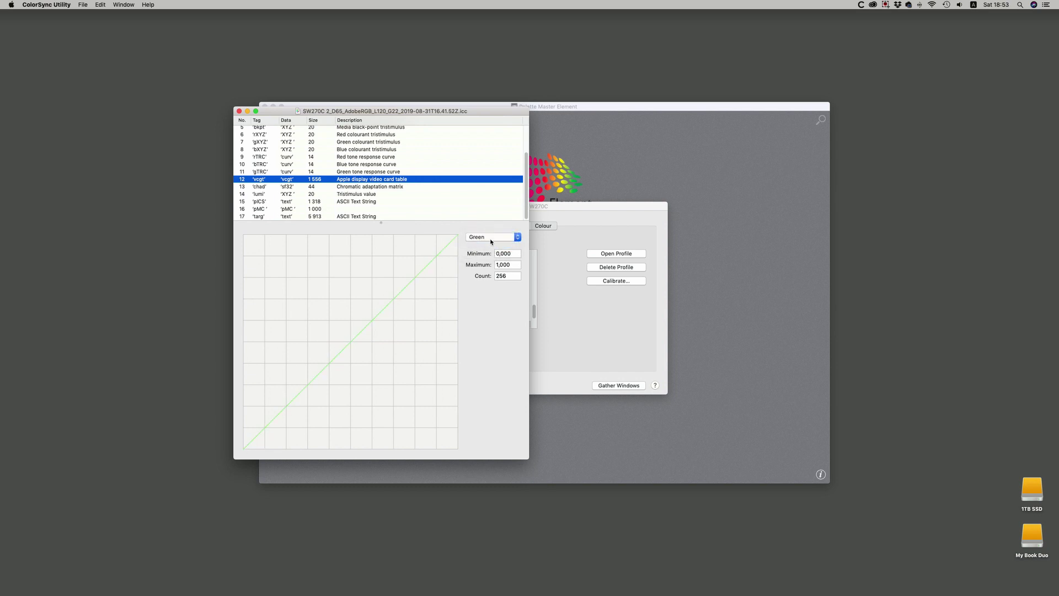
pyautogui.click(491, 241)
pyautogui.click(491, 245)
pyautogui.click(240, 112)
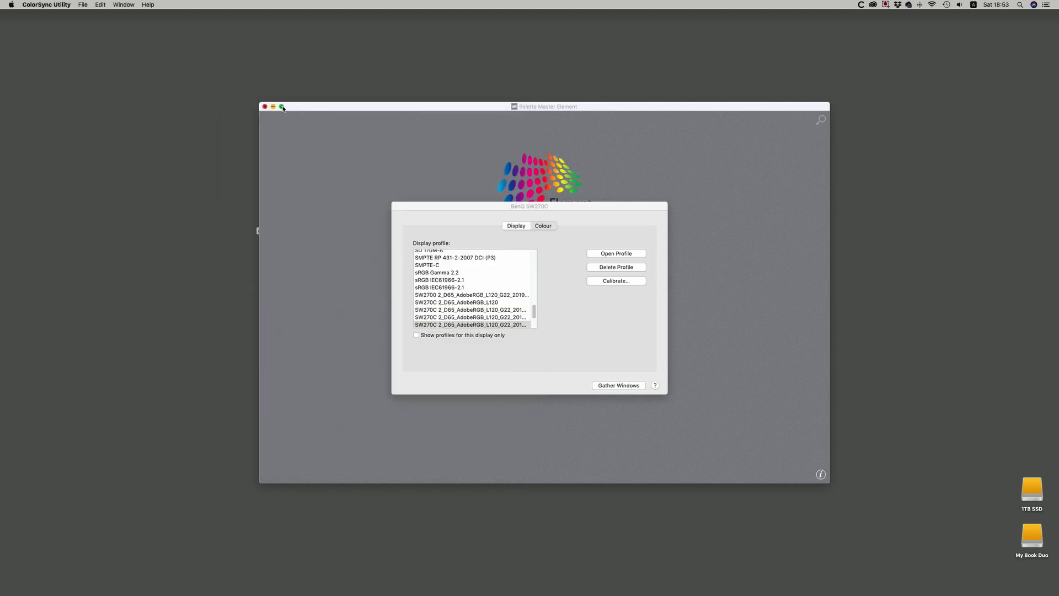